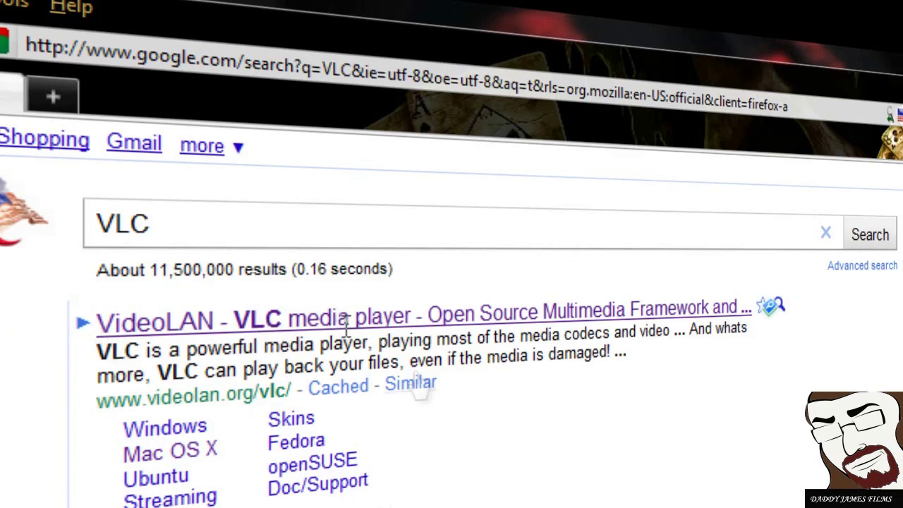
Open the VideoLAN VLC page from the search results and save the vlc-1.1.4-win32 installer to the Desktop.
click(373, 319)
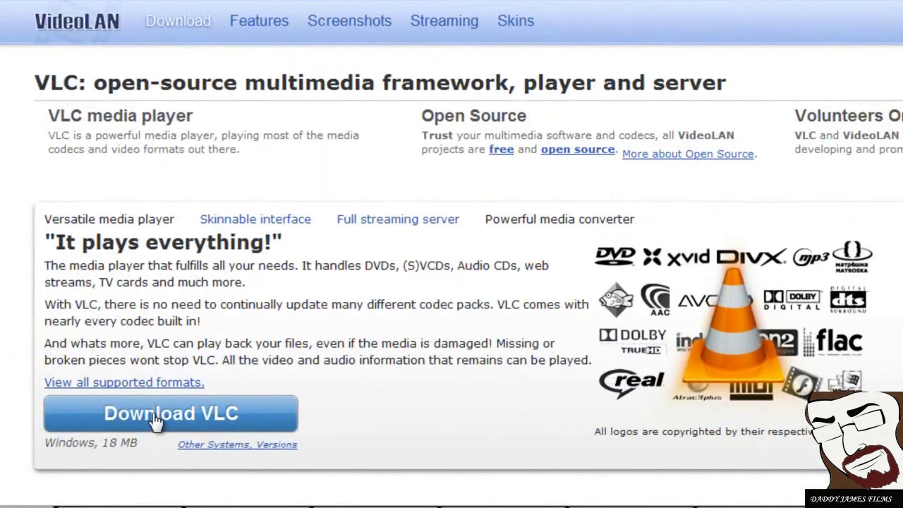
click(156, 420)
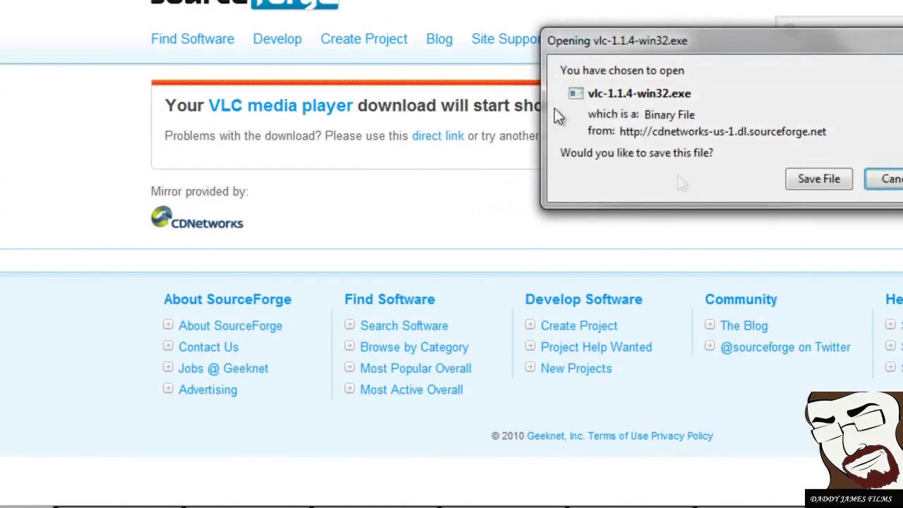
click(819, 176)
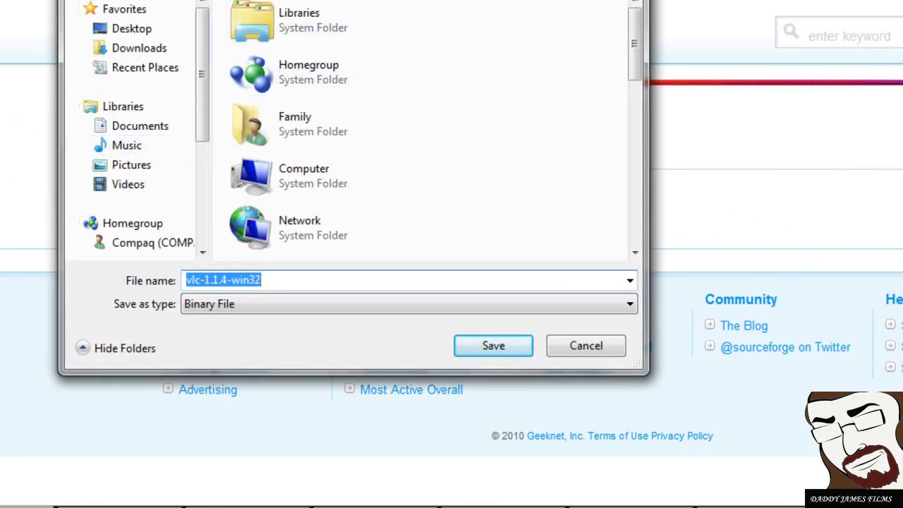
drag(515, 0, 487, 3)
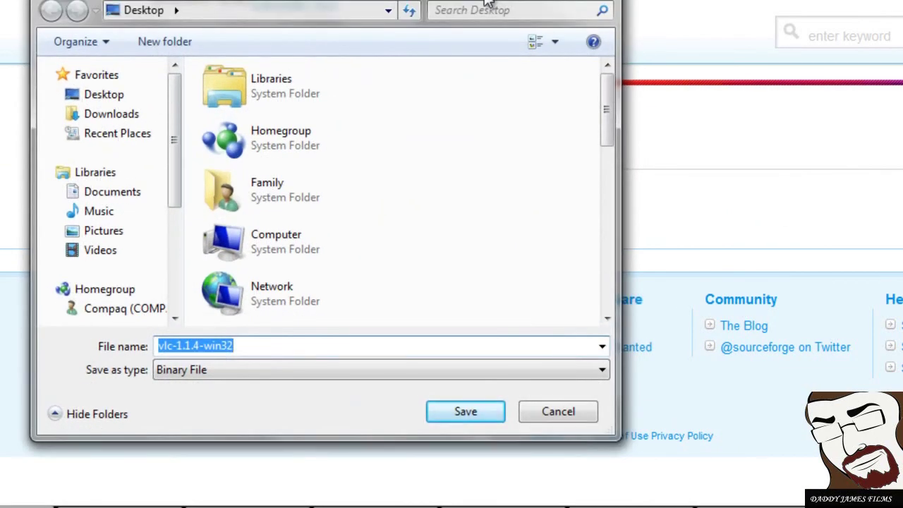
key(Return)
key(alt+t)
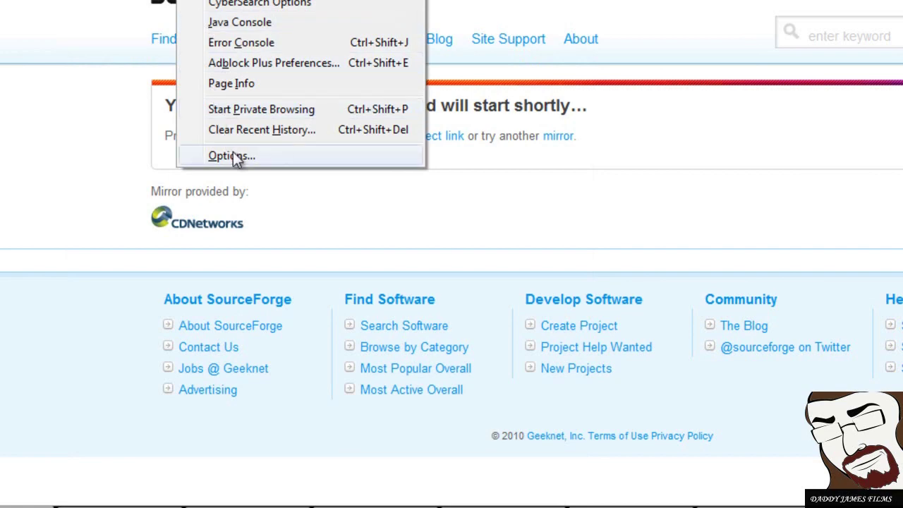
click(670, 173)
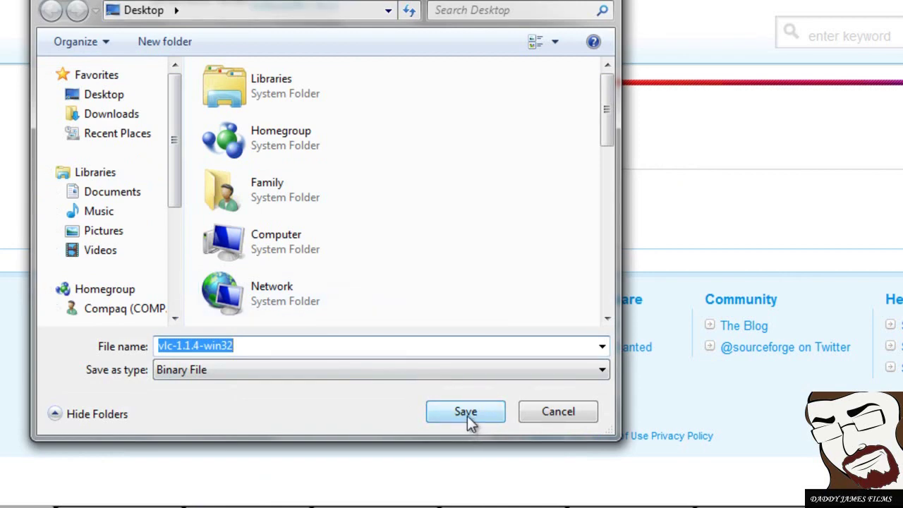
click(469, 412)
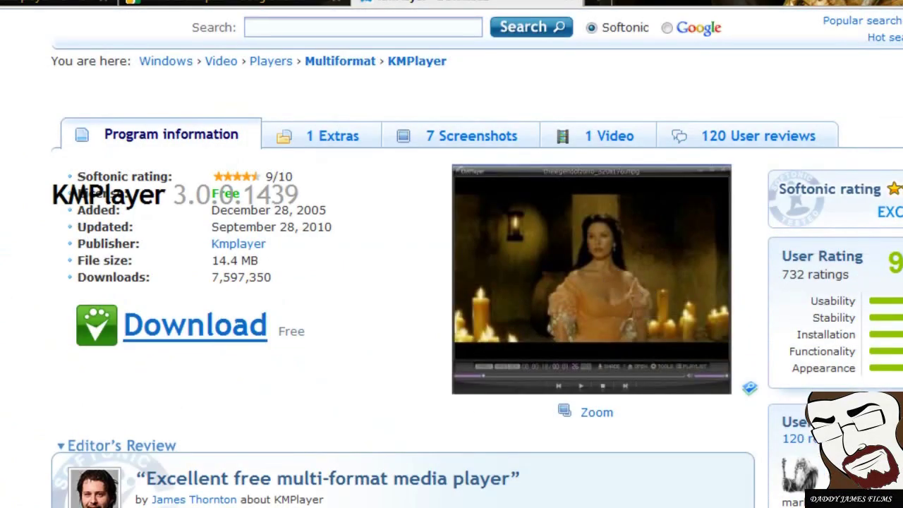
Close the Softonic KMPlayer page and return to the k-lite codec pack search results.
scroll(451, 283, up, 2)
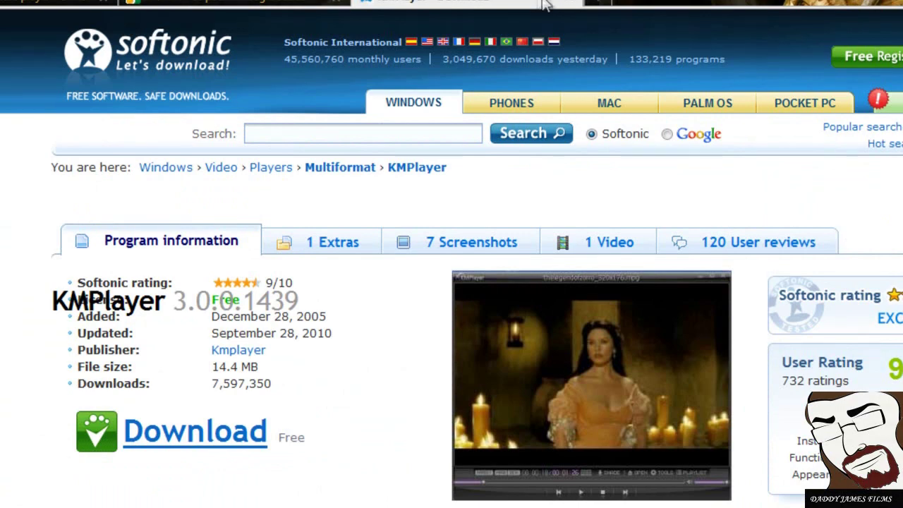
mouse_move(585, 4)
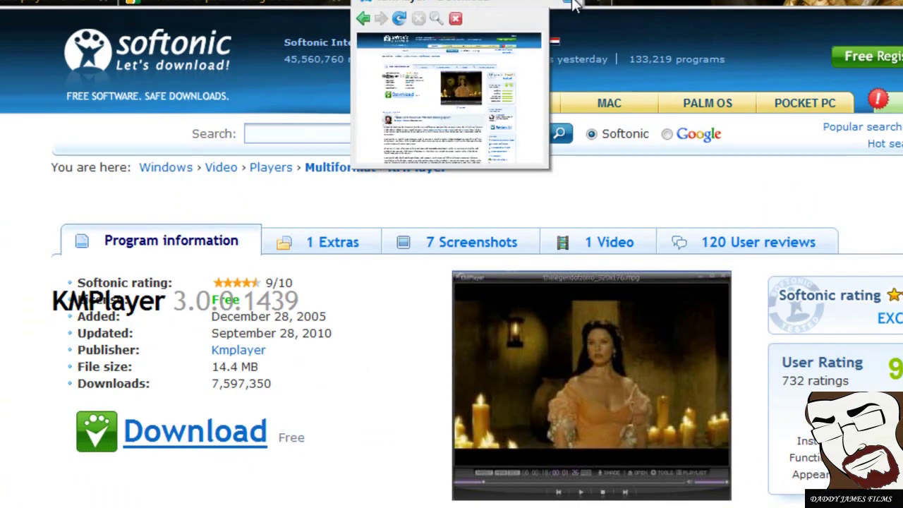
click(574, 5)
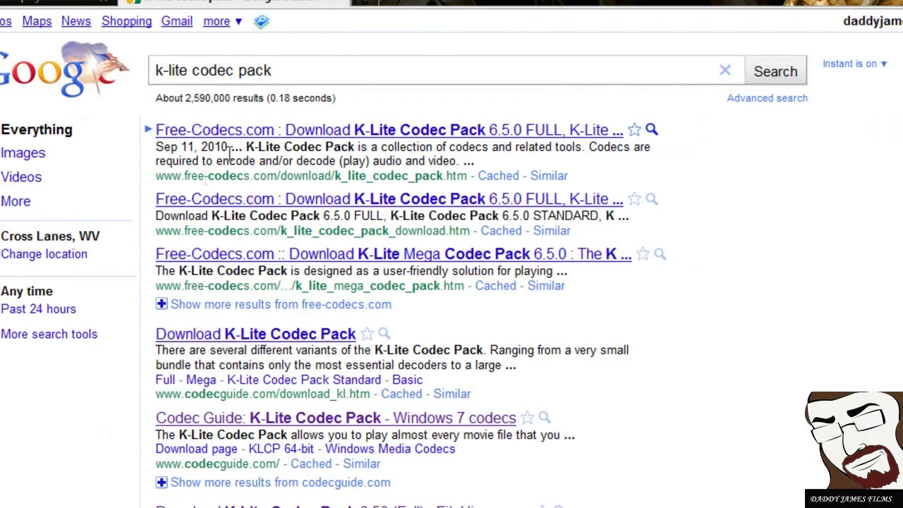
Open the FileHippo result for K-Lite Codec Pack 6.50 (Full) and download the latest version, saving K-Lite_Codec_Pack_650_Full.exe.
scroll(303, 351, down, 3)
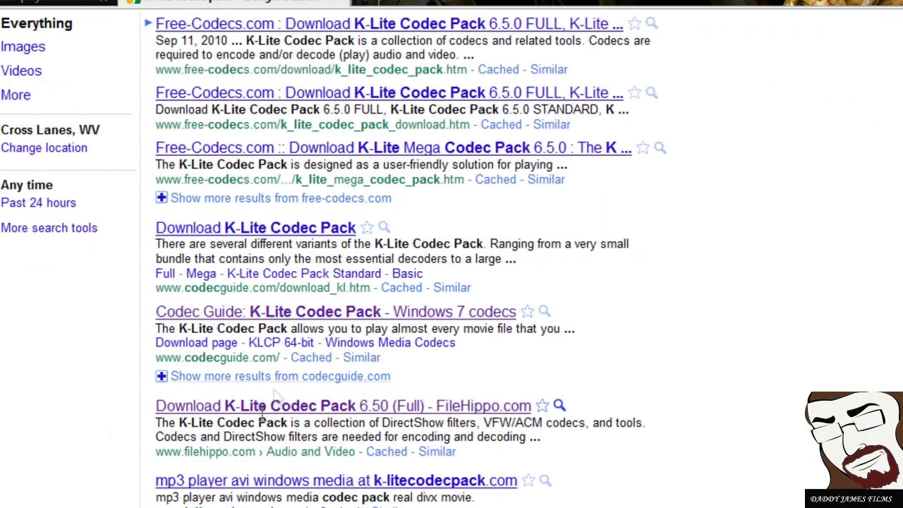
scroll(282, 321, down, 3)
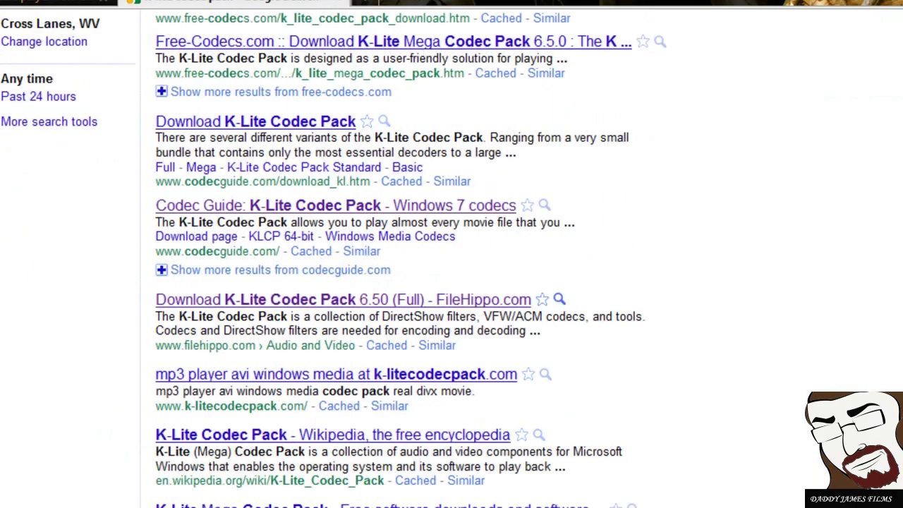
scroll(17, 387, up, 6)
scroll(20, 386, down, 6)
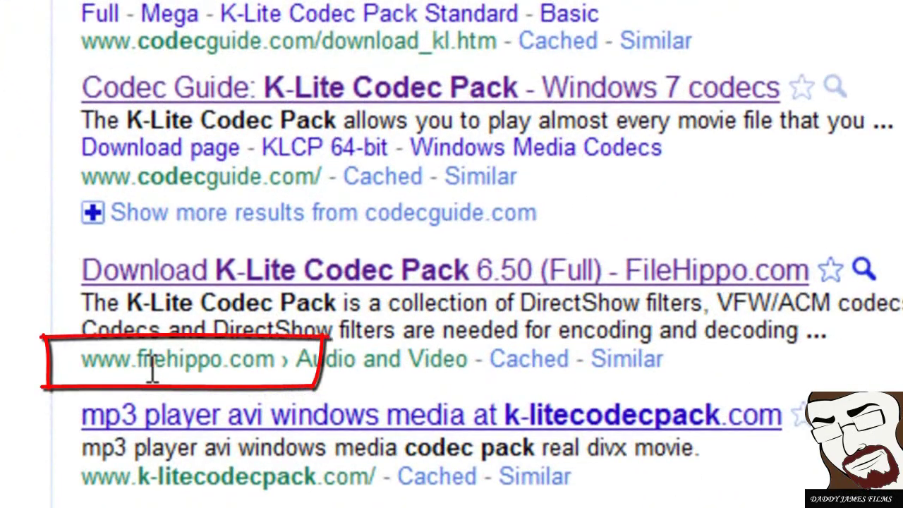
click(295, 271)
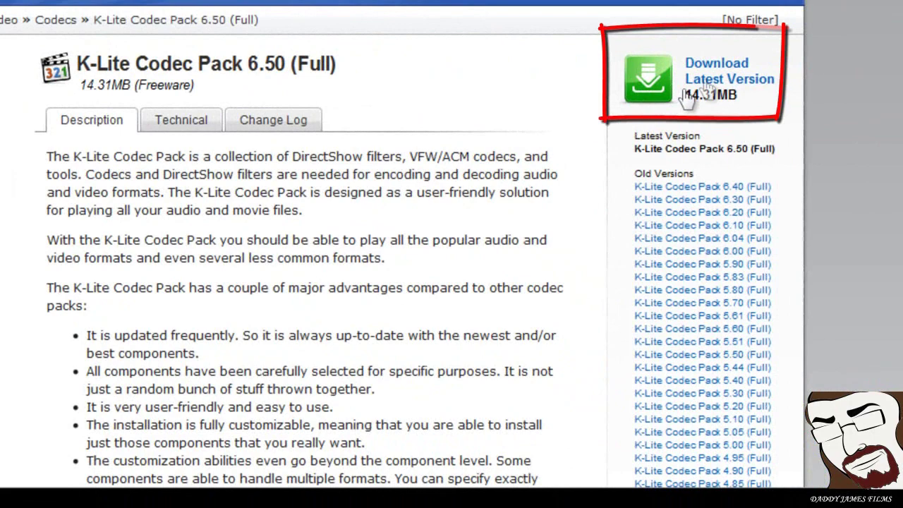
click(748, 79)
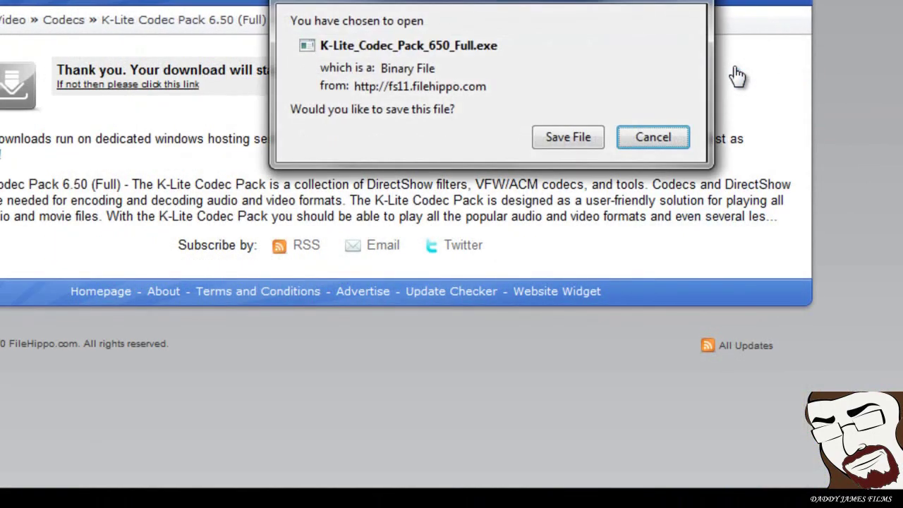
click(586, 148)
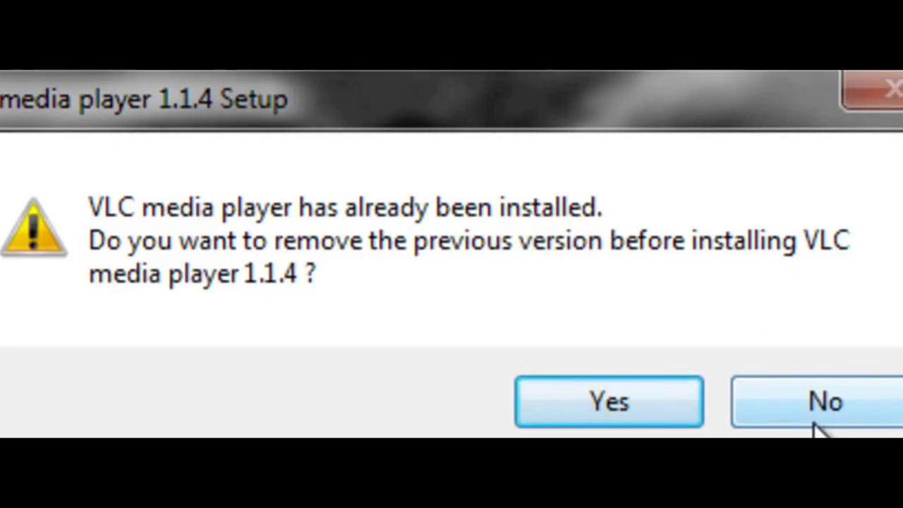
Decline removing the previous VLC version and advance the VLC media player 1.1.4 setup to the component selection.
click(820, 423)
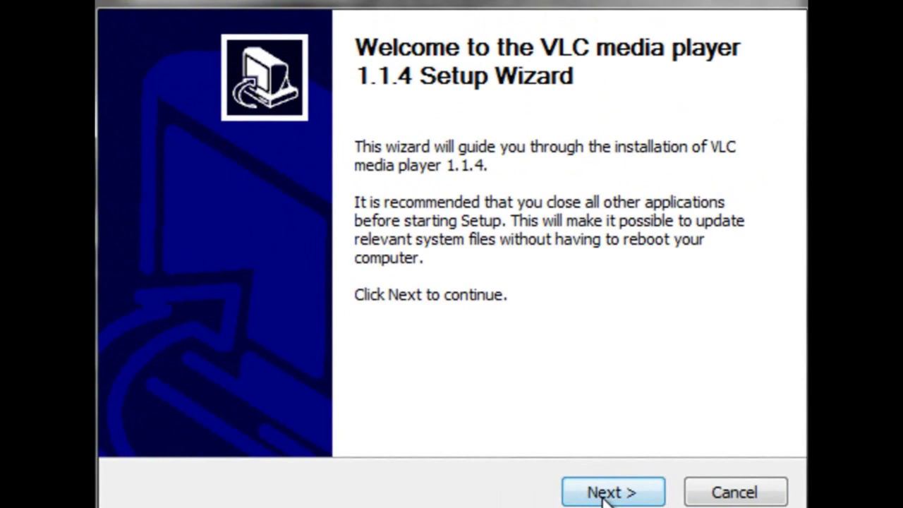
click(629, 501)
click(611, 494)
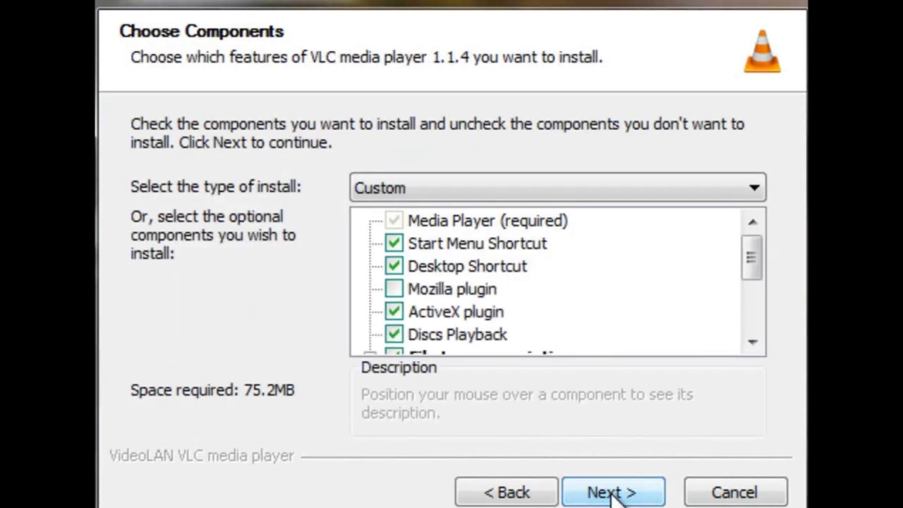
Choose the Full install type and install VLC into C:\Program Files\VideoLAN\VLC\.
click(692, 187)
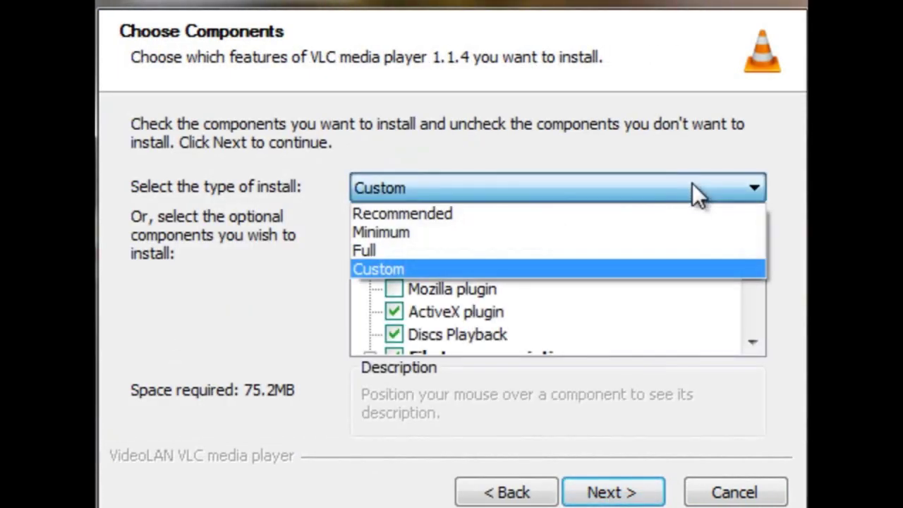
click(654, 252)
click(611, 492)
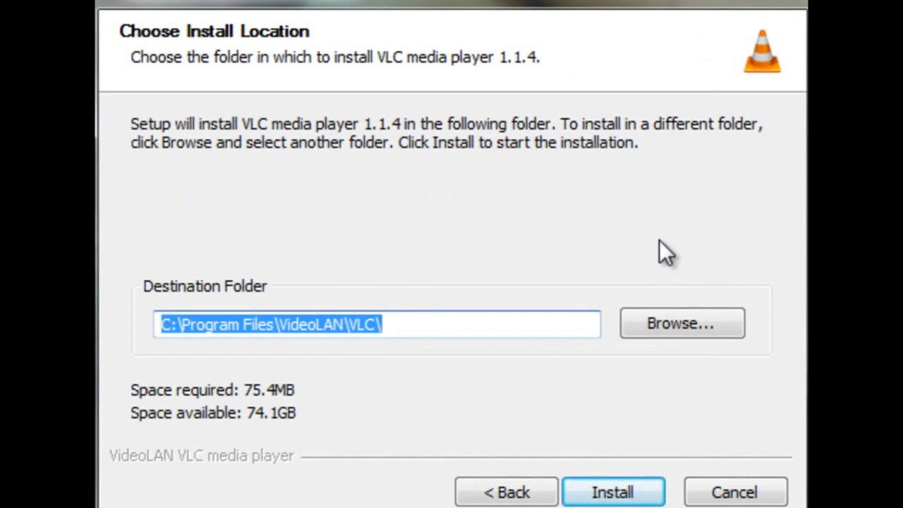
click(613, 492)
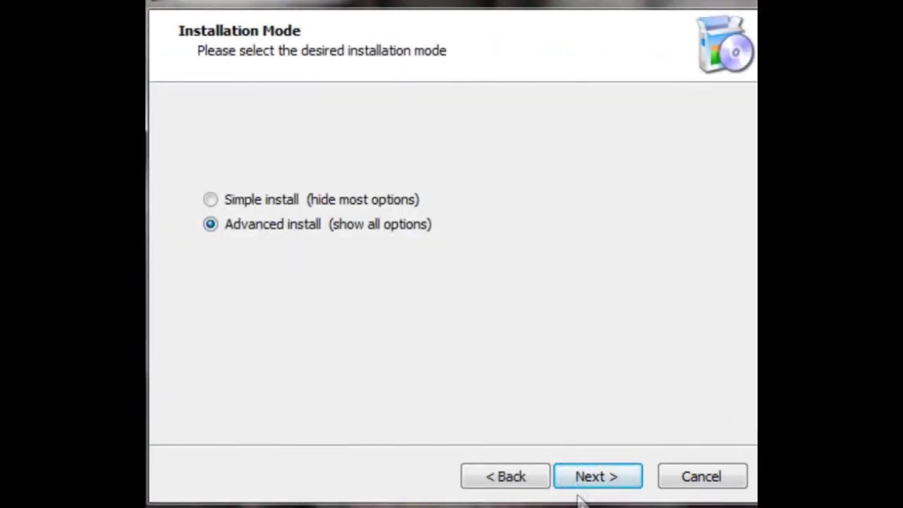
Continue the K-Lite setup in Advanced install mode with the component profile "Profile 7: Lots of stuff".
click(588, 484)
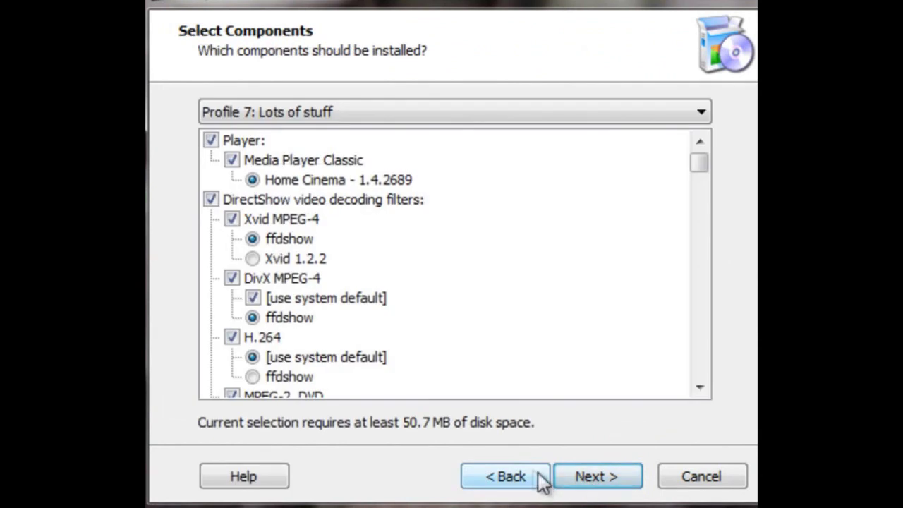
click(259, 116)
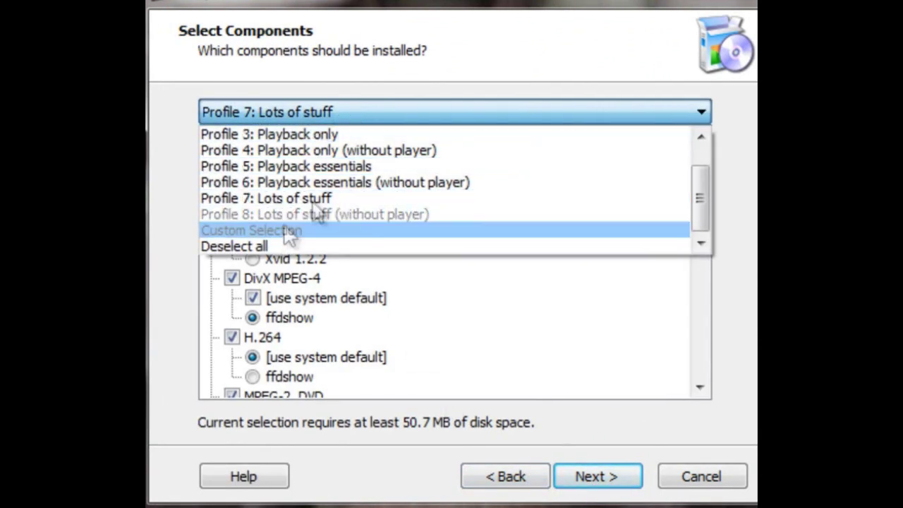
click(314, 197)
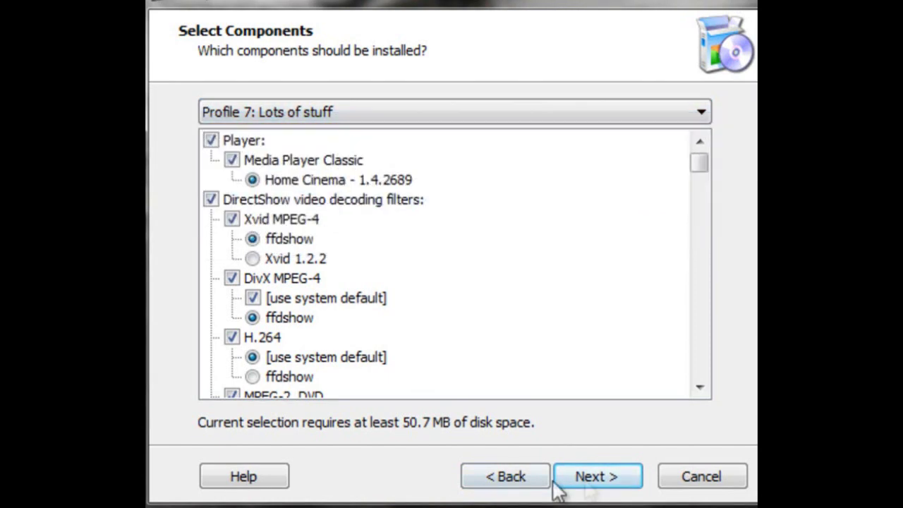
click(585, 479)
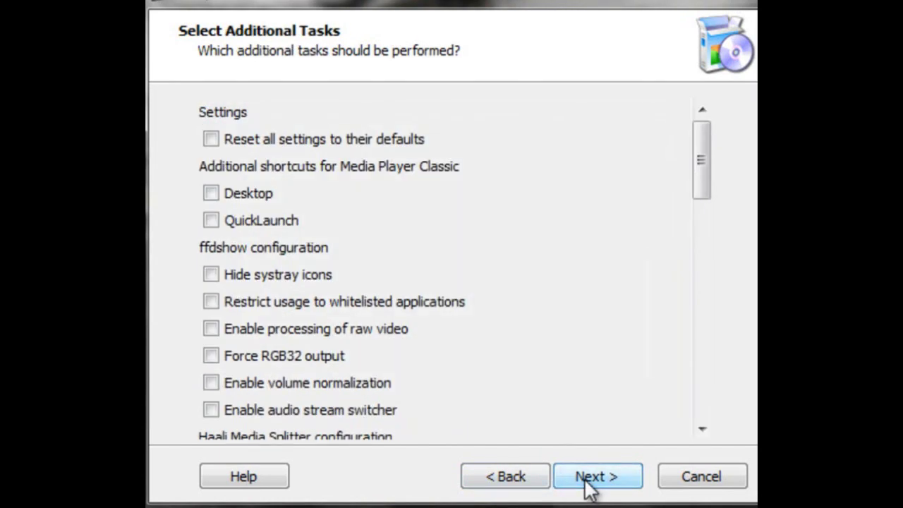
Accept the preset additional tasks and DXVA options, and enable file associations for Media Player Classic and Windows Media Player.
click(635, 477)
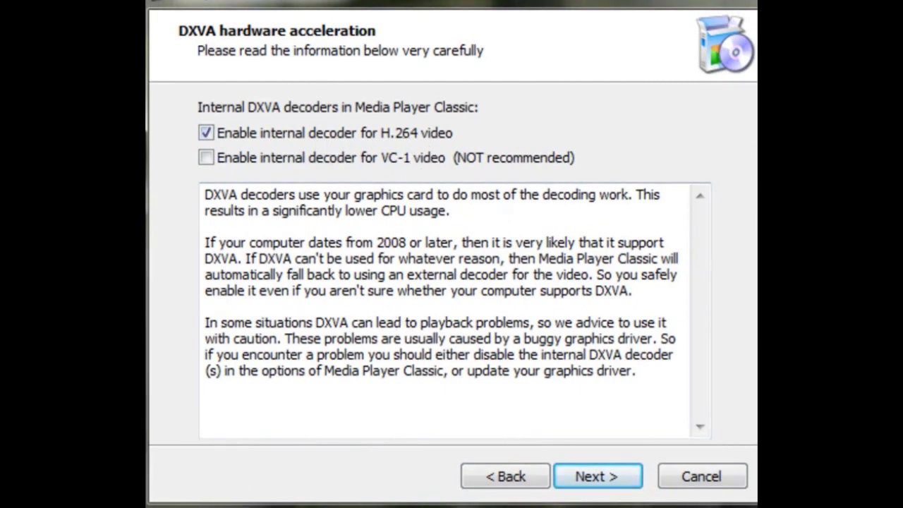
click(605, 471)
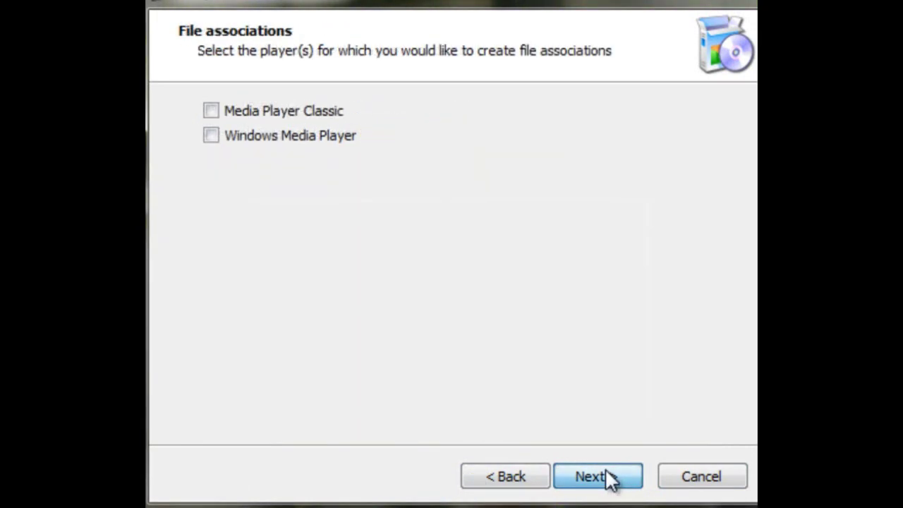
click(211, 109)
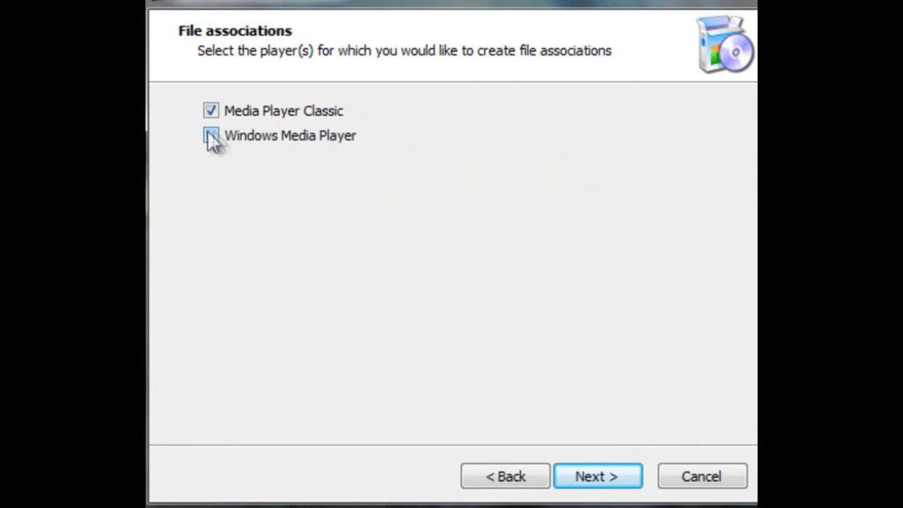
click(211, 136)
click(581, 477)
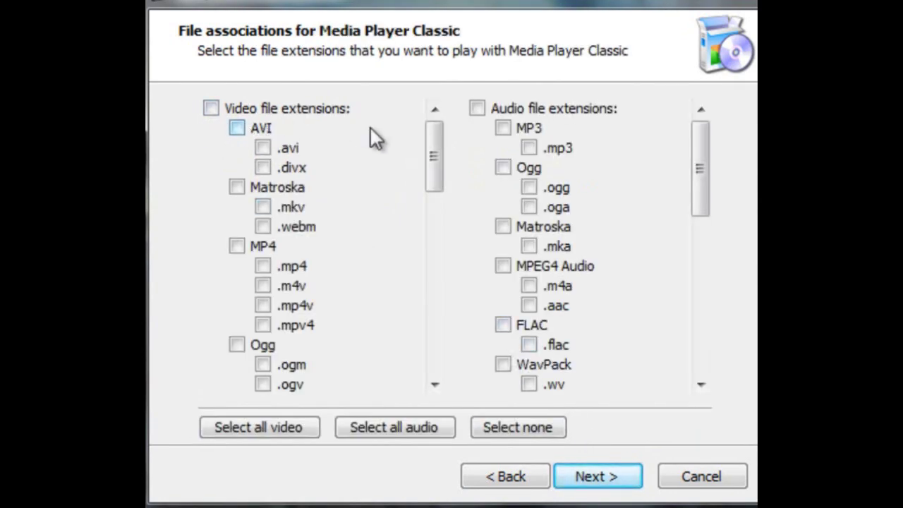
Associate all video and audio file extensions with Media Player Classic.
click(211, 109)
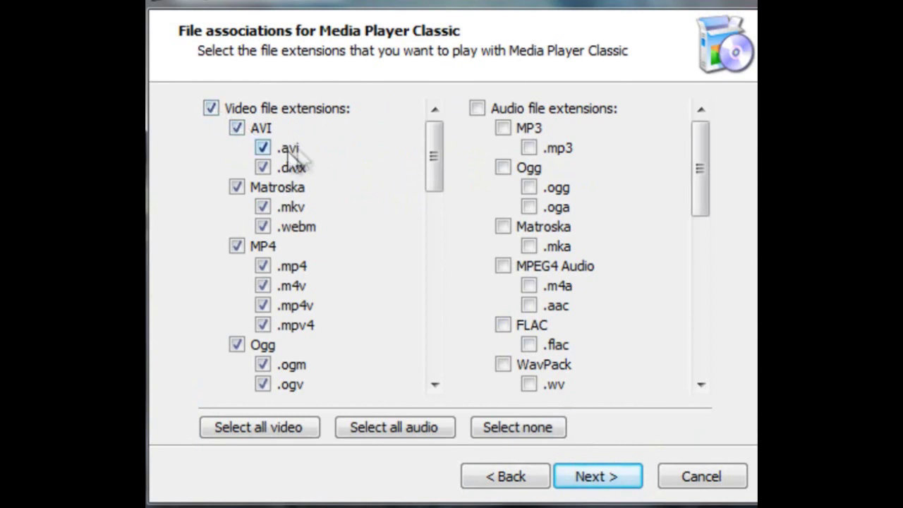
click(477, 109)
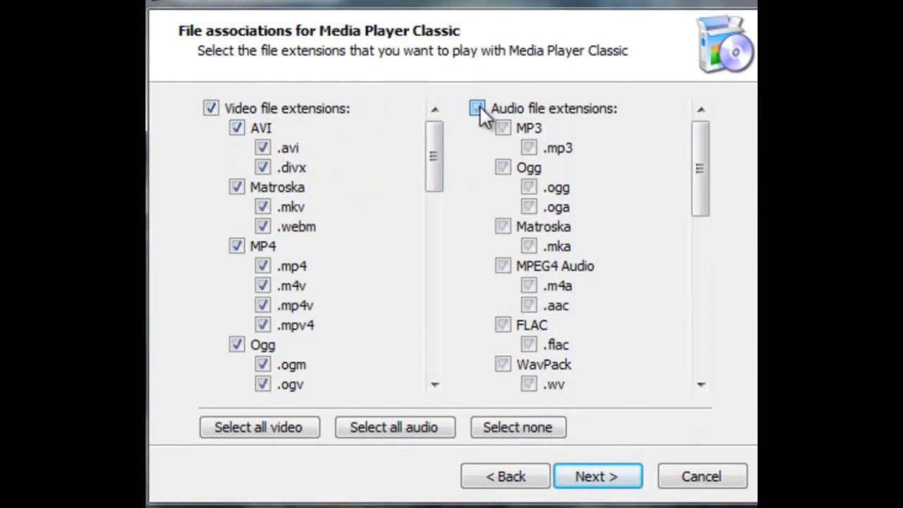
click(622, 478)
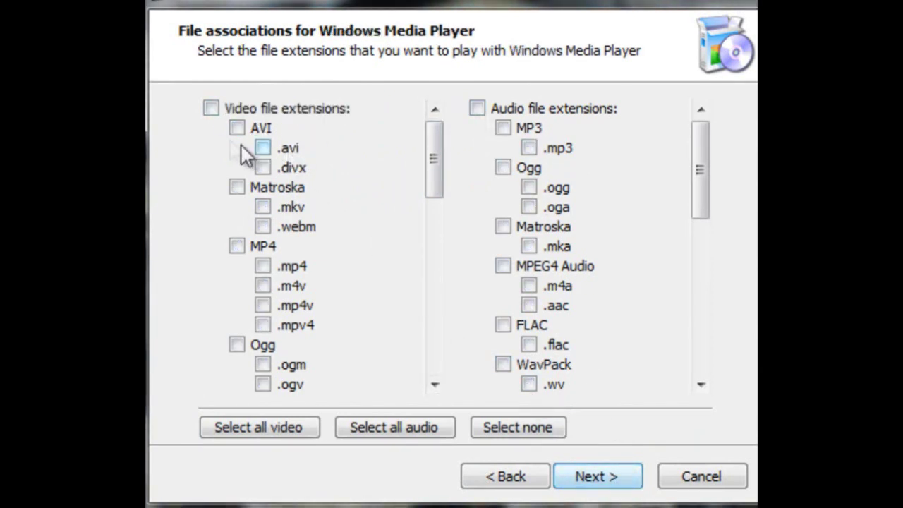
Associate all video and audio file extensions with Windows Media Player and accept the preselected thumbnail extensions.
click(212, 109)
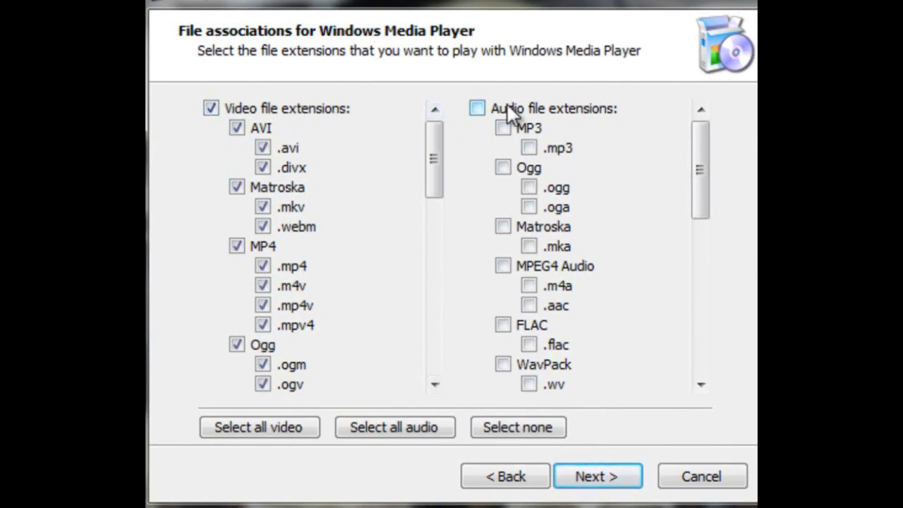
click(478, 109)
click(605, 477)
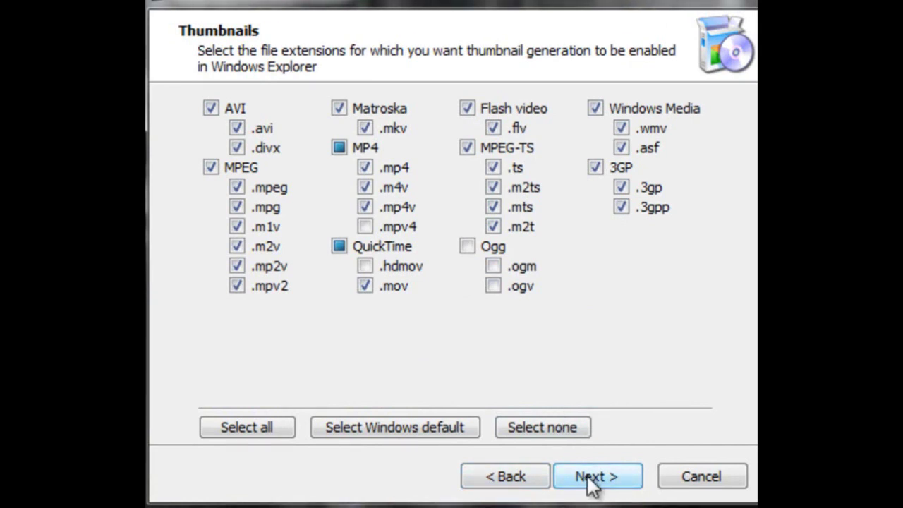
click(597, 483)
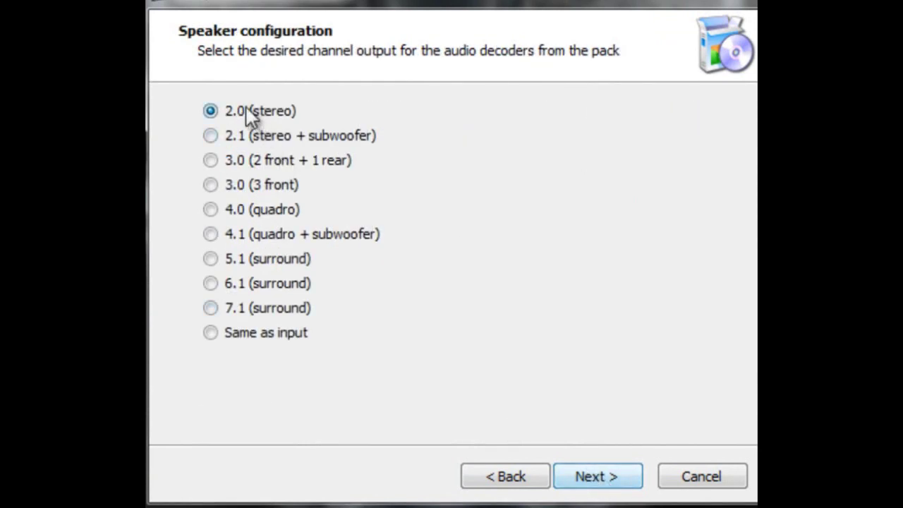